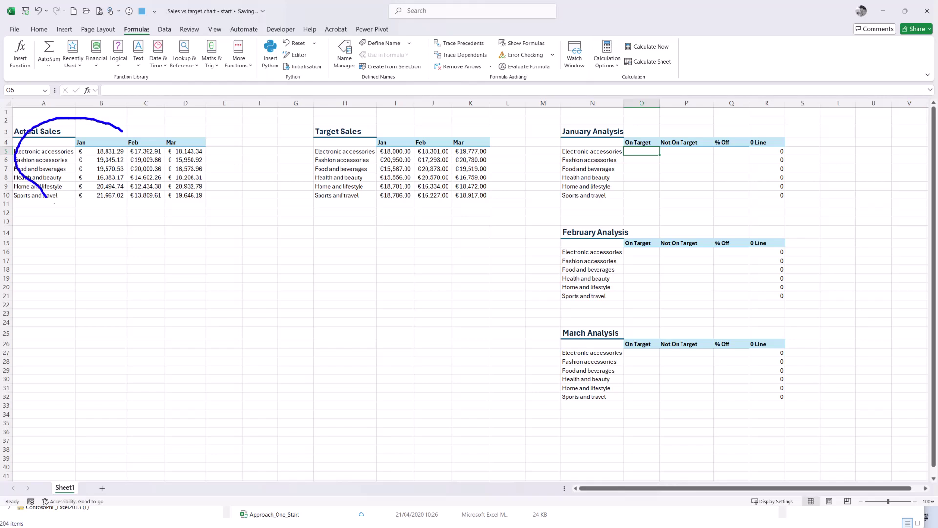
pyautogui.moveTo(411, 132)
pyautogui.mouseDown()
pyautogui.moveTo(288, 134)
pyautogui.moveTo(442, 220)
pyautogui.moveTo(408, 141)
pyautogui.mouseUp()
pyautogui.press('Escape')
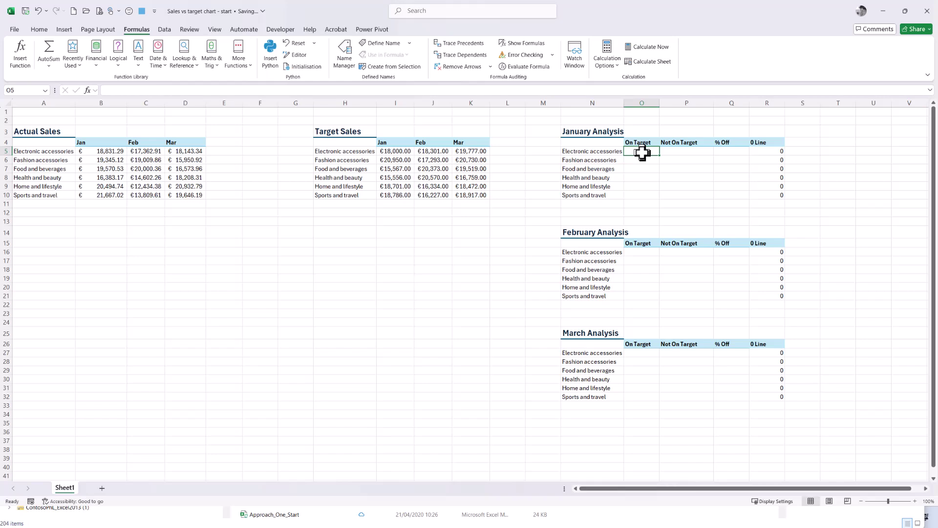
pyautogui.click(735, 152)
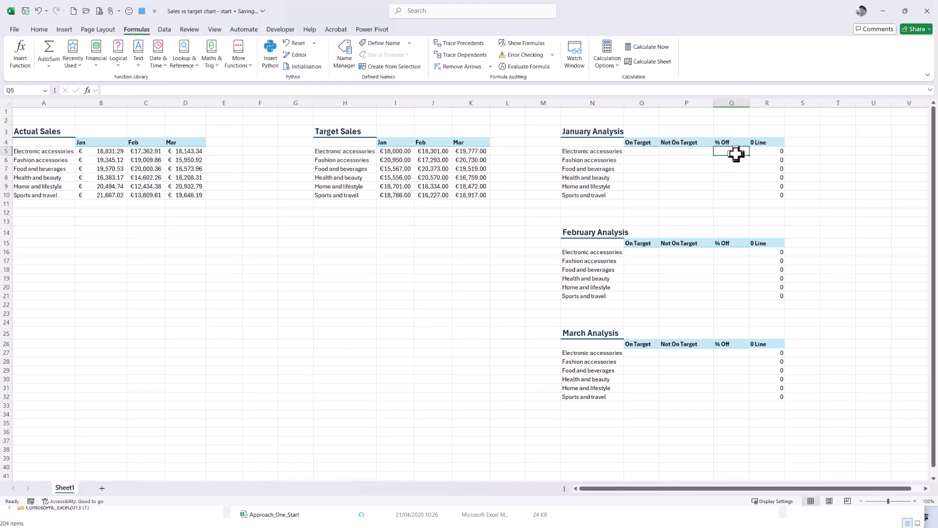
# - Use the IF function to enter =IF(B5>=I5,B5,0) in O5, the first On Target cell of the January analysis
pyautogui.click(647, 152)
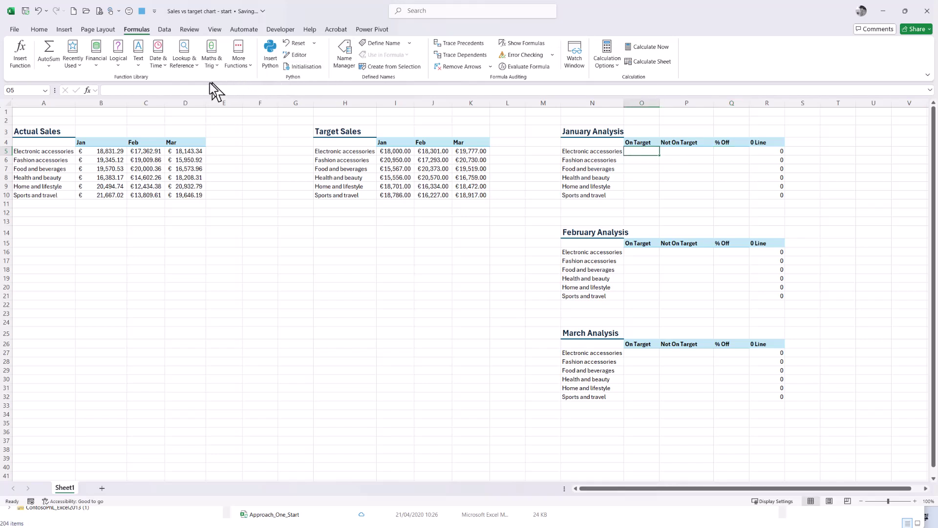
pyautogui.click(118, 63)
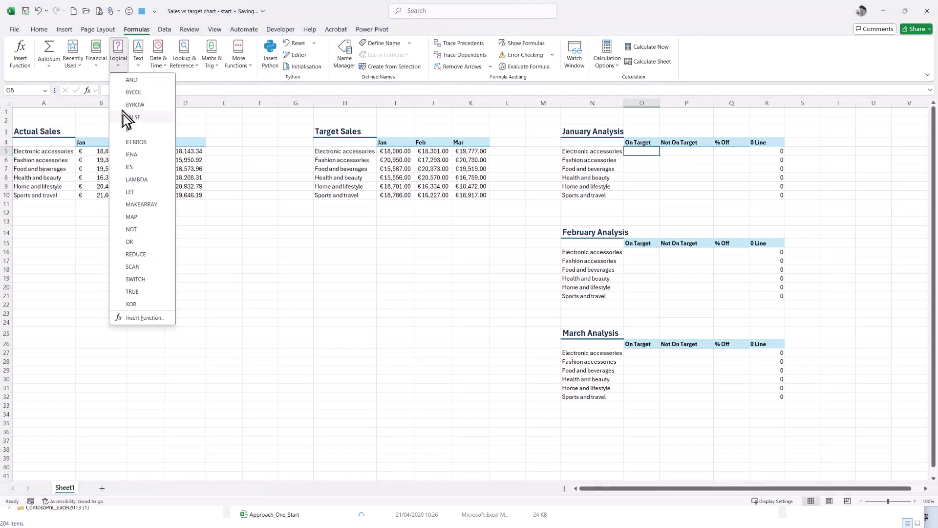
pyautogui.click(129, 128)
pyautogui.moveTo(336, 306); pyautogui.dragTo(392, 271)
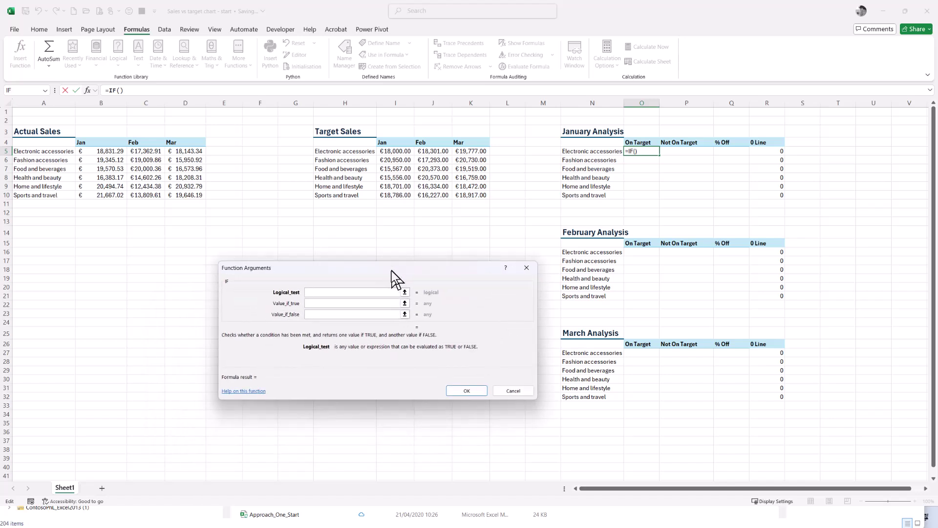
pyautogui.click(109, 152)
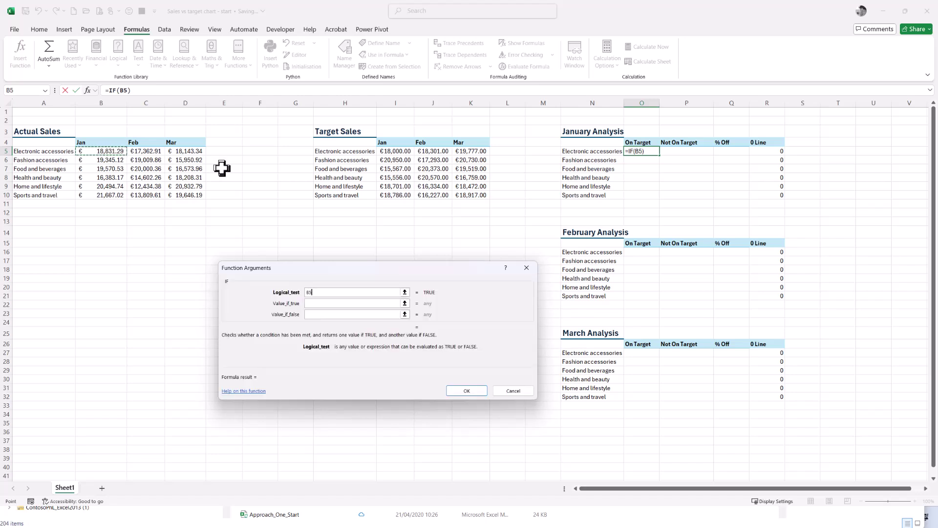
pyautogui.write('>=')
pyautogui.click(407, 152)
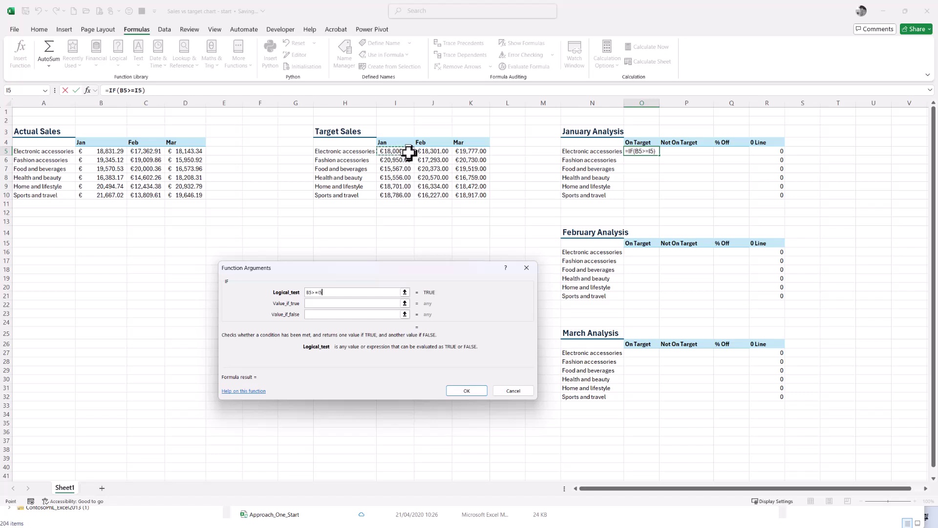
pyautogui.click(319, 303)
pyautogui.click(113, 152)
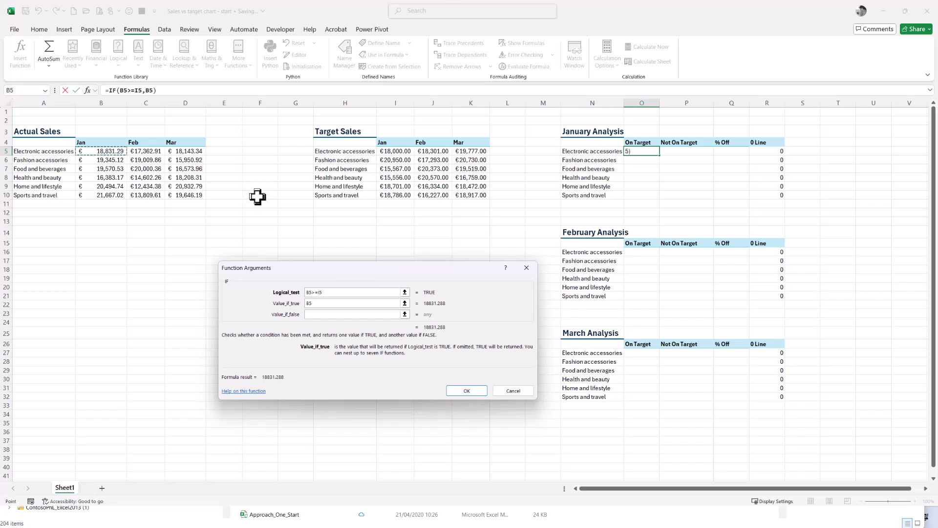
pyautogui.click(322, 313)
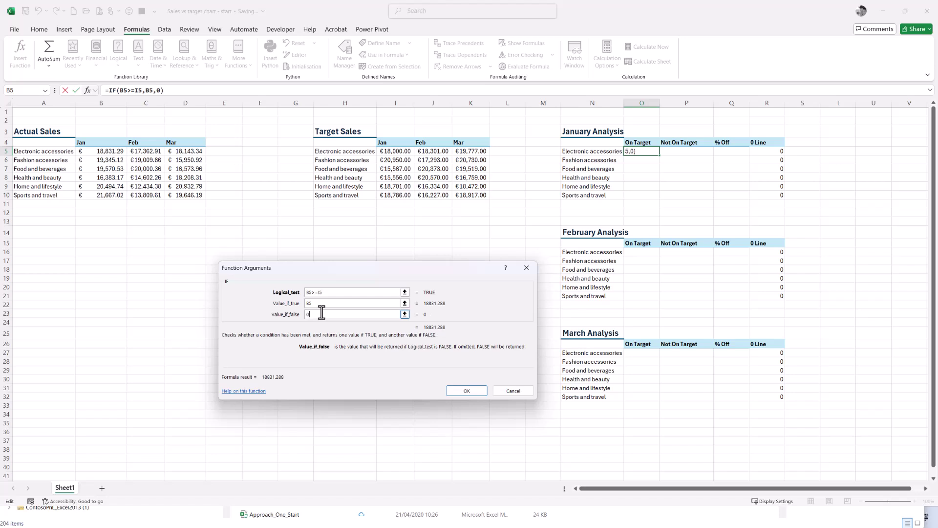
pyautogui.click(467, 390)
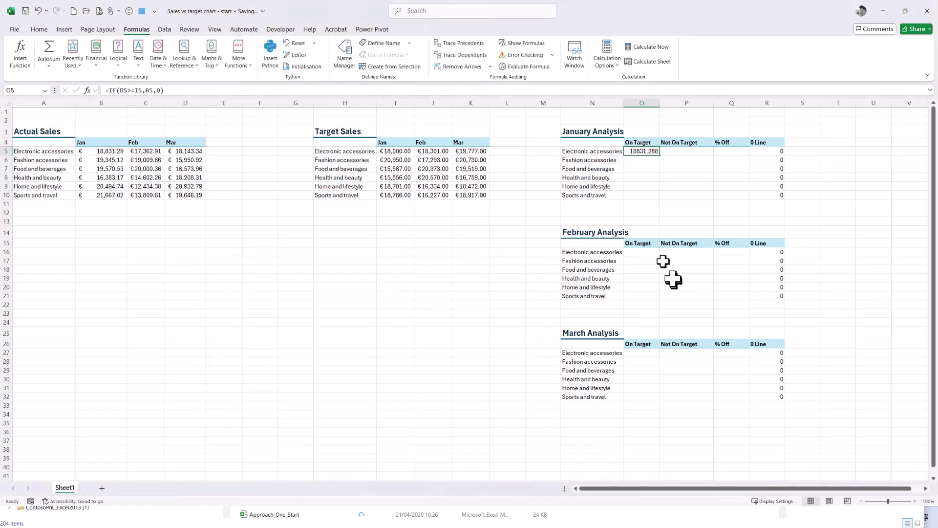
# - Apply the euro Accounting format to O5 and fill its formula down the January On Target column to O10
pyautogui.click(35, 30)
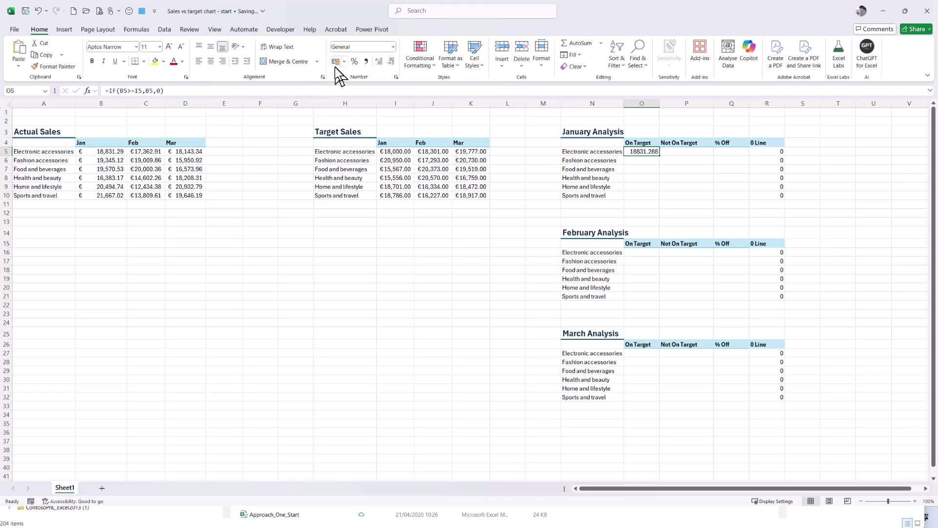
pyautogui.moveTo(350, 54); pyautogui.dragTo(325, 77)
pyautogui.click(337, 59)
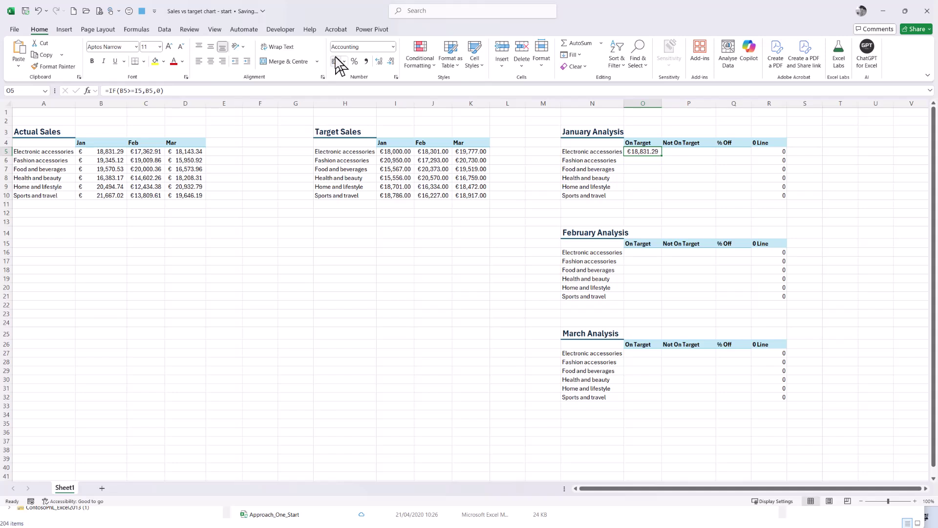
pyautogui.doubleClick(663, 155)
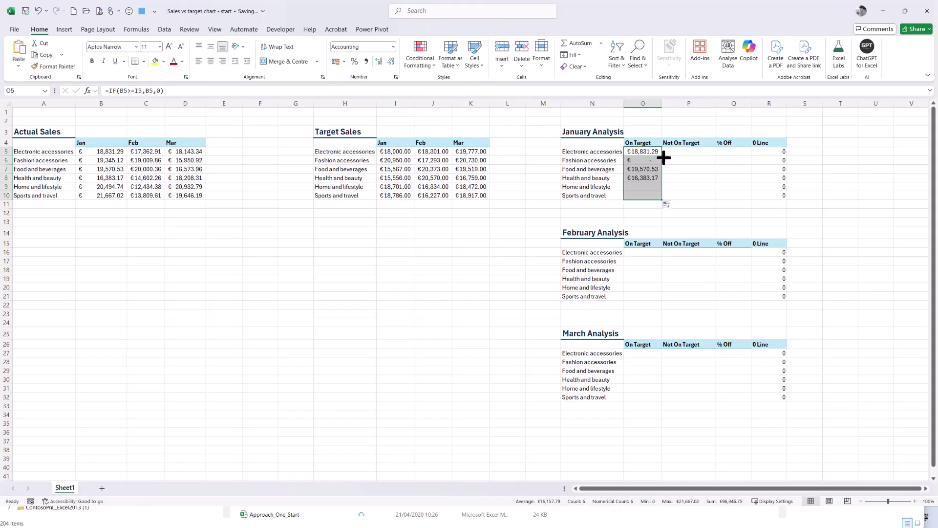
pyautogui.click(652, 159)
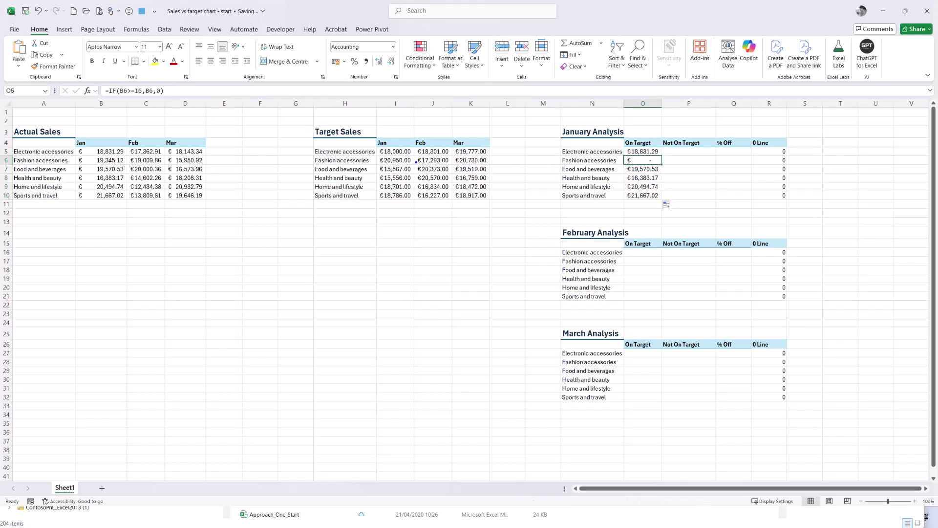
pyautogui.moveTo(398, 151); pyautogui.dragTo(420, 173)
pyautogui.moveTo(124, 153); pyautogui.dragTo(96, 145)
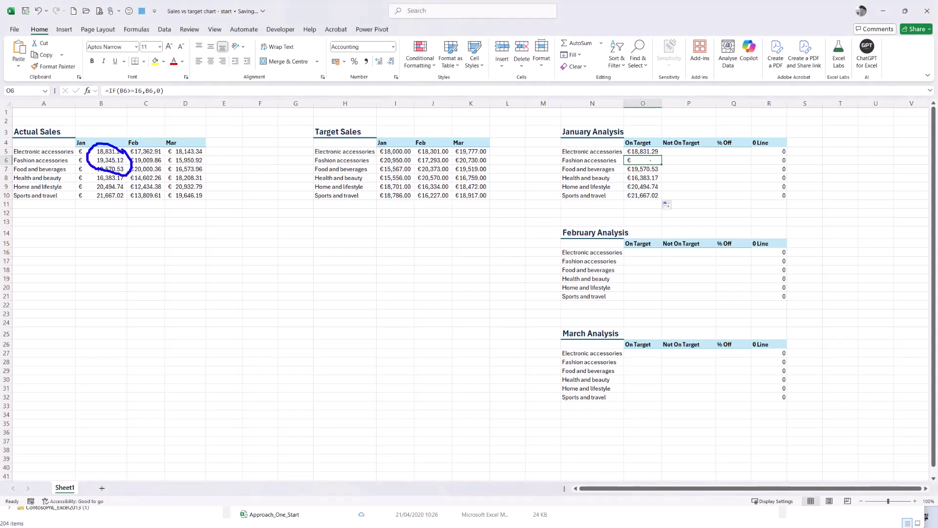
pyautogui.click(692, 152)
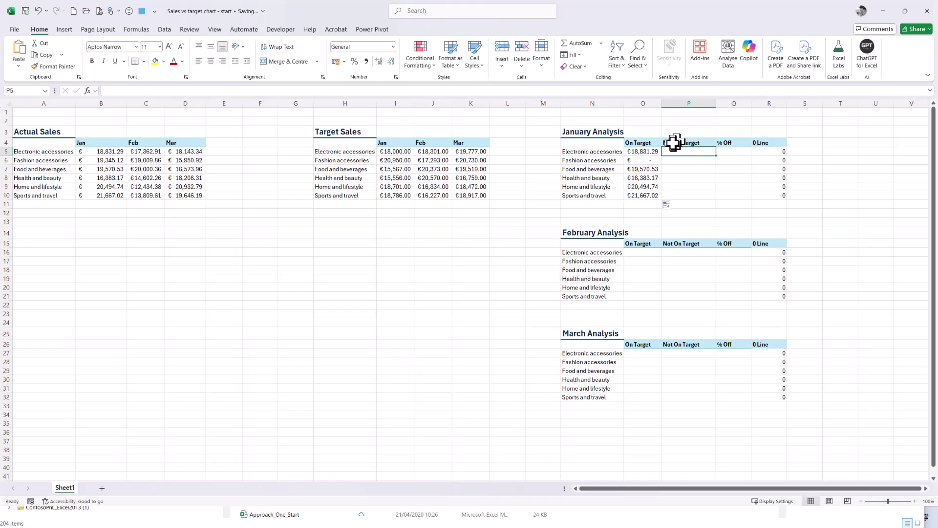
# - Copy the formula text of O5 without its equals sign and paste it into P5, the first January Not On Target cell
pyautogui.click(643, 152)
pyautogui.moveTo(165, 91); pyautogui.dragTo(124, 107)
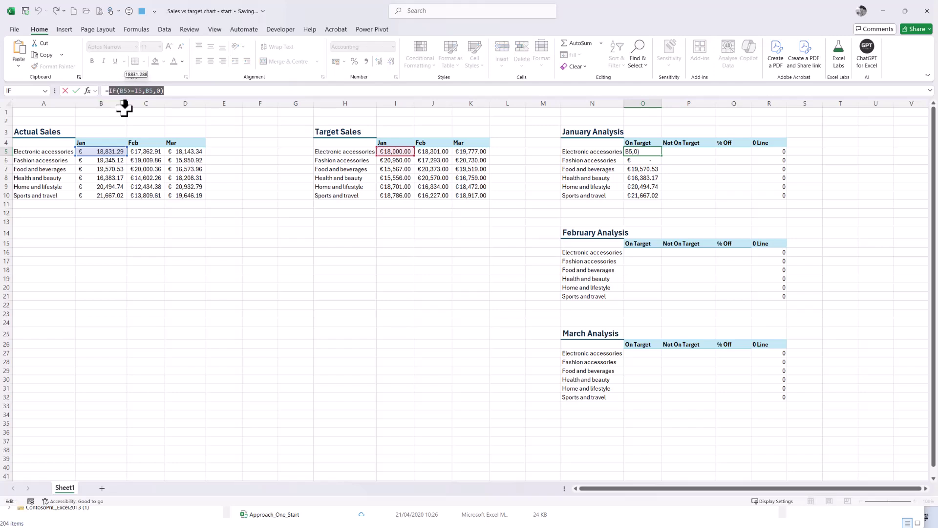
pyautogui.hotkey('ctrl', 'c')
pyautogui.press('Escape')
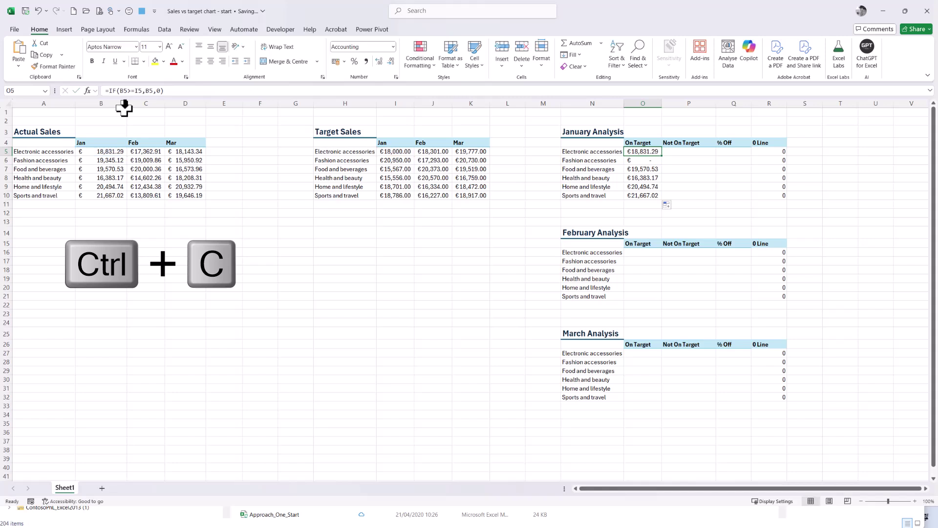
pyautogui.press('Escape')
pyautogui.click(695, 152)
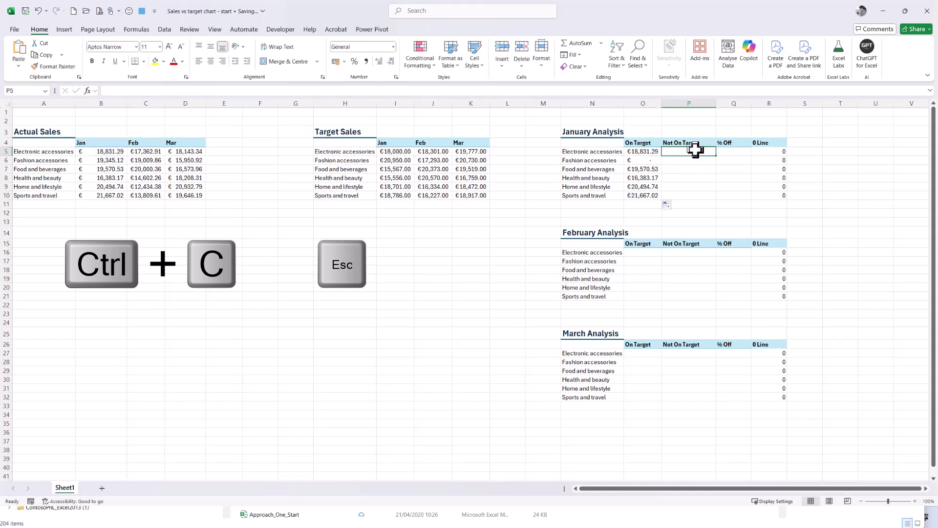
pyautogui.hotkey('ctrl', 'v')
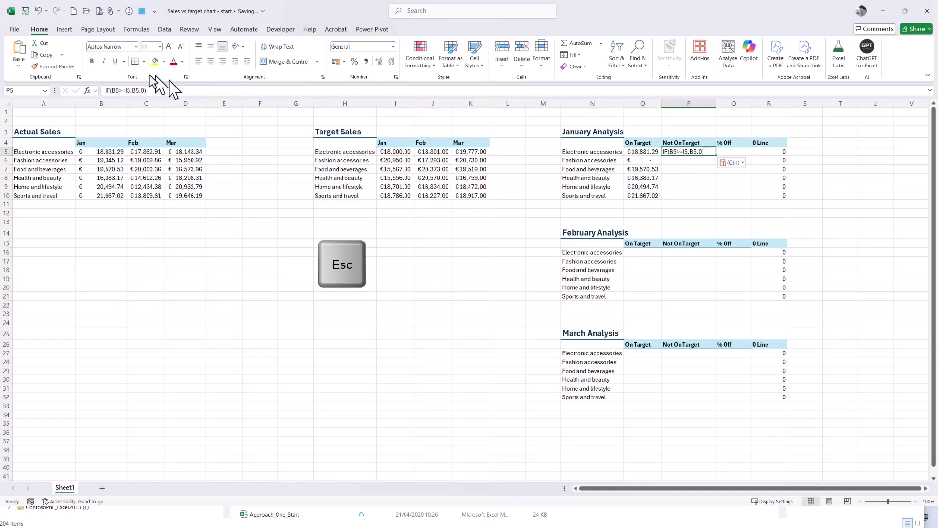
# - Turn the pasted text in P5 into the formula =IF(B5<I5,B5,0)
pyautogui.click(107, 90)
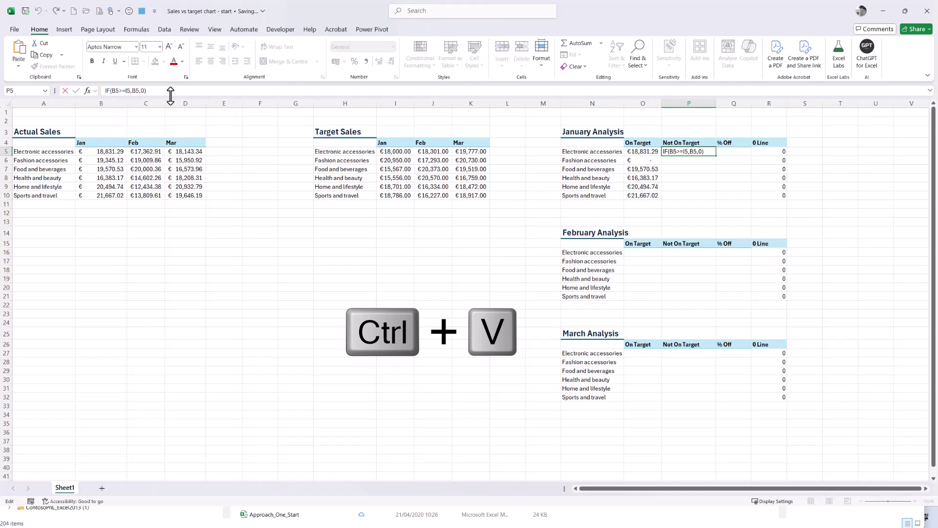
pyautogui.write('=')
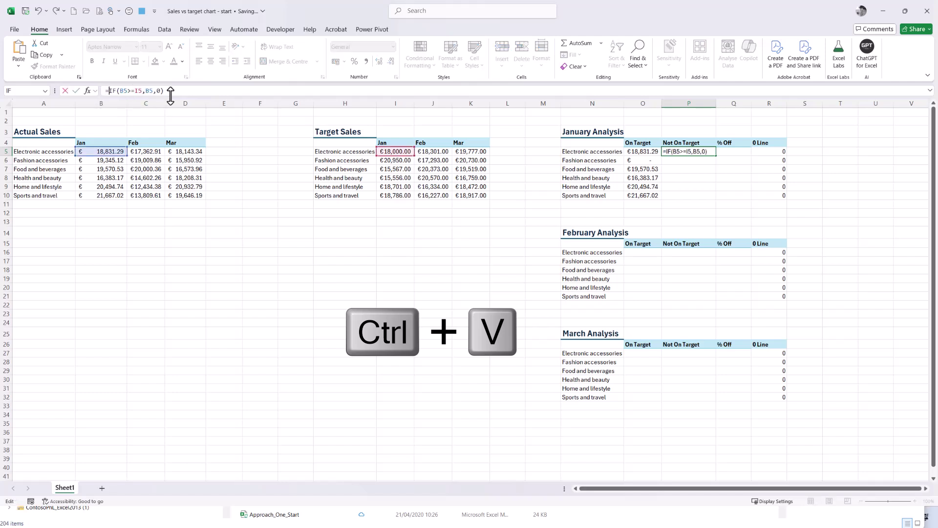
pyautogui.click(134, 91)
pyautogui.press('BackSpace')
pyautogui.press('BackSpace')
pyautogui.write('<')
pyautogui.press('Return')
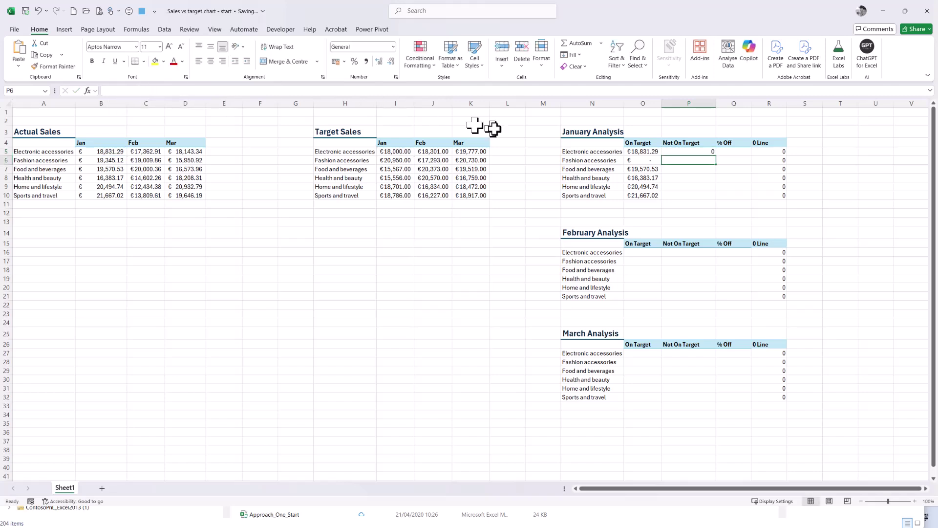
# - Fill the P5 formula down to P10 and apply the euro Accounting format to the January Not On Target values
pyautogui.click(694, 150)
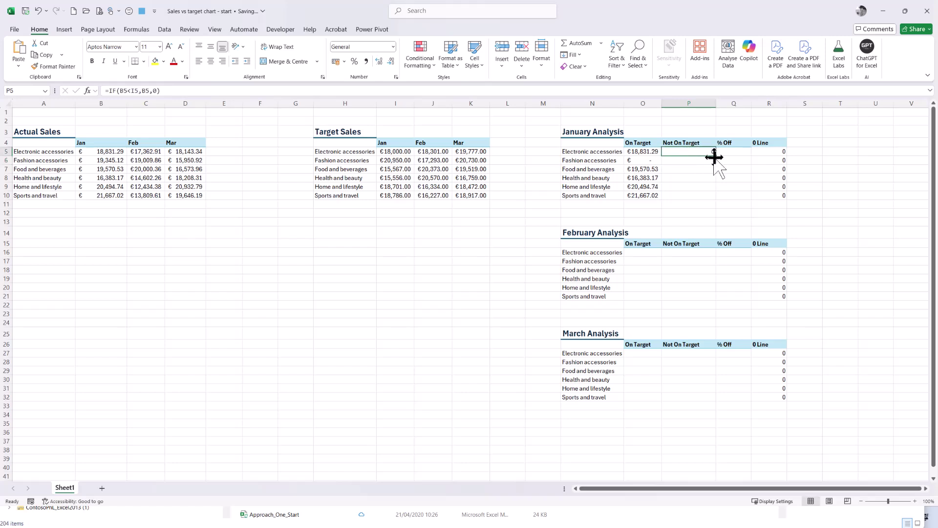
pyautogui.doubleClick(717, 156)
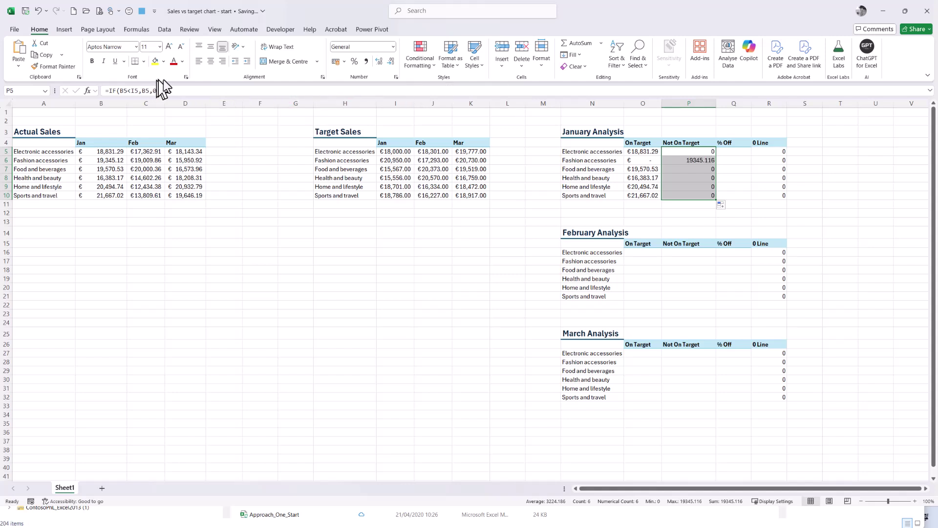
pyautogui.click(336, 62)
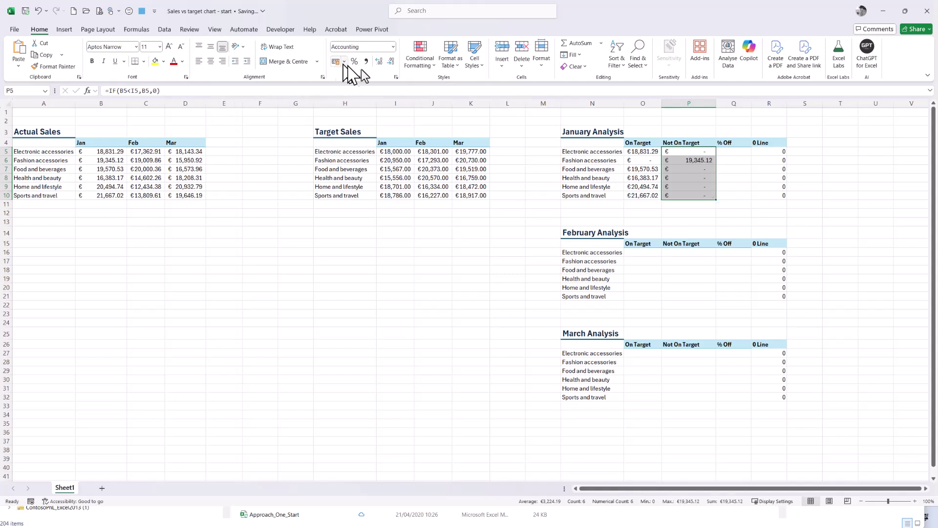
# - Calculate the January % Off in Q5 with =(B5-I5)/B5 and fill the formula down to Q10
pyautogui.click(737, 152)
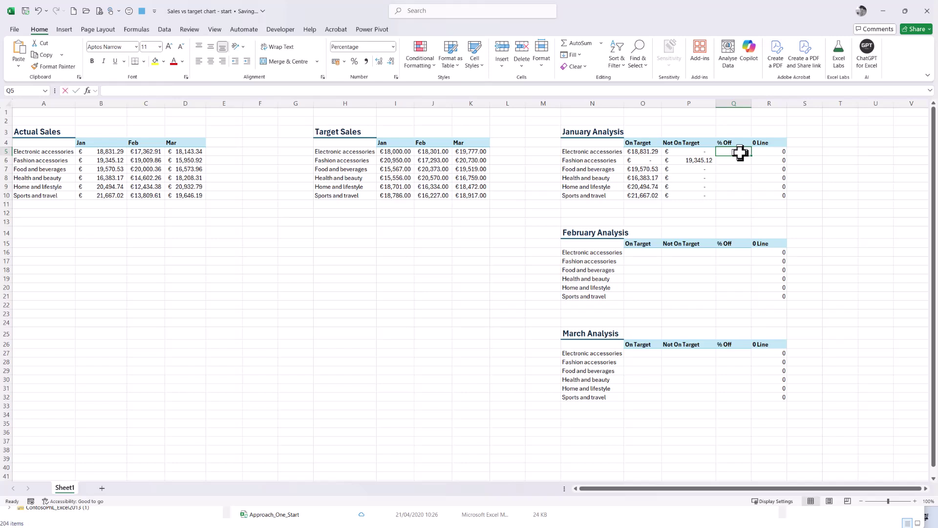
pyautogui.write('=(')
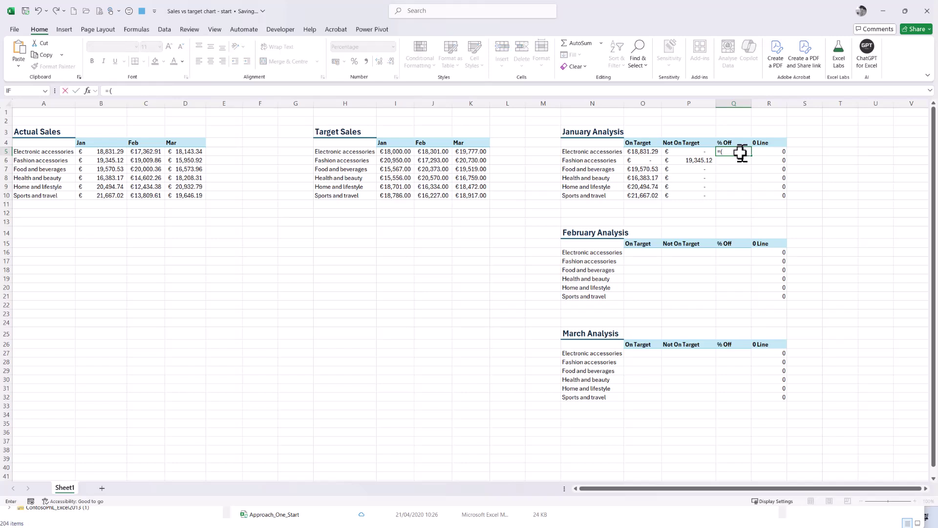
pyautogui.click(115, 153)
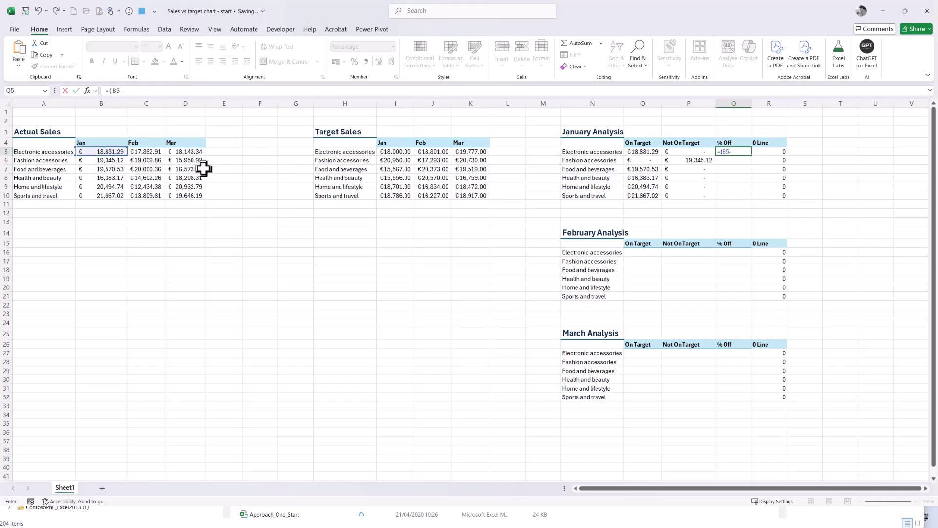
pyautogui.click(404, 154)
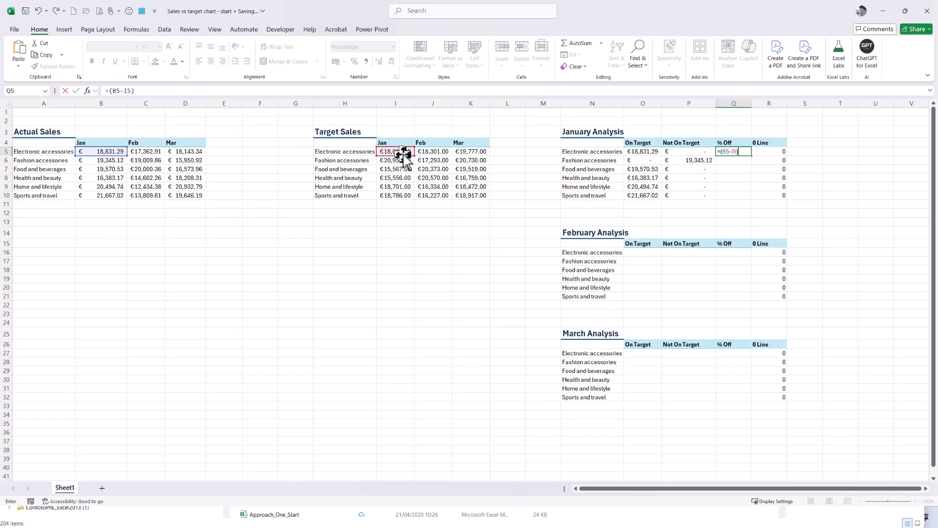
pyautogui.click(110, 153)
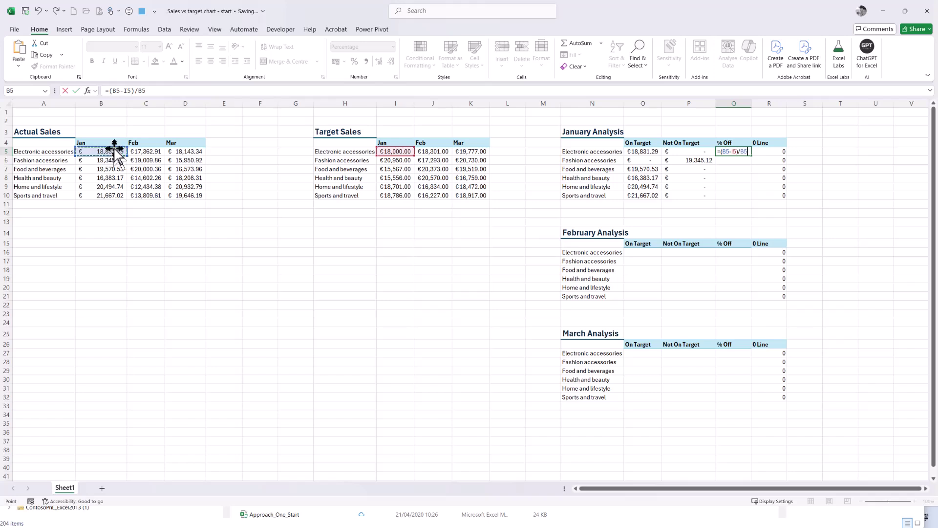
pyautogui.press('Return')
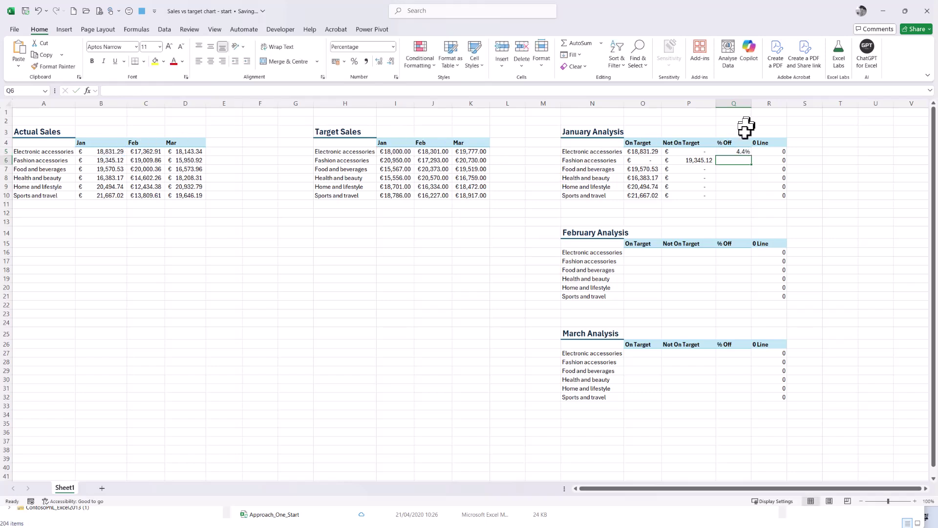
pyautogui.click(738, 153)
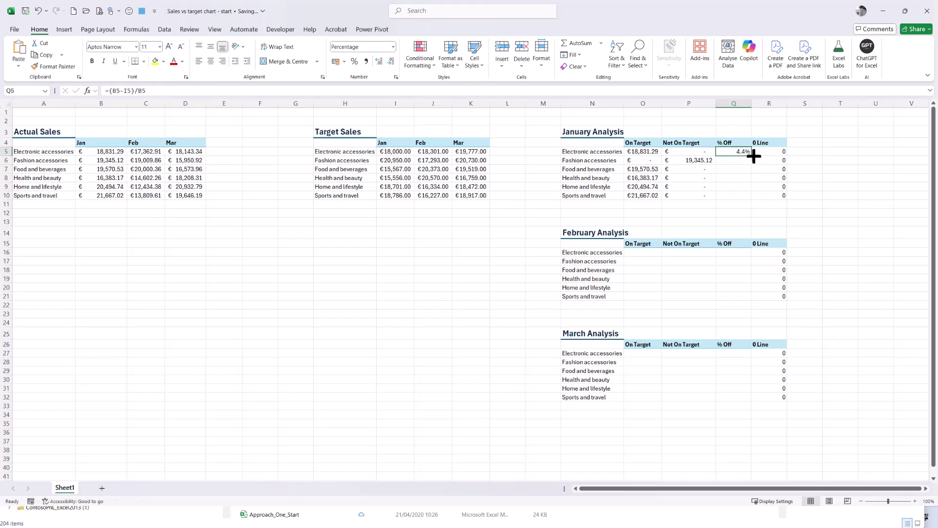
pyautogui.doubleClick(753, 155)
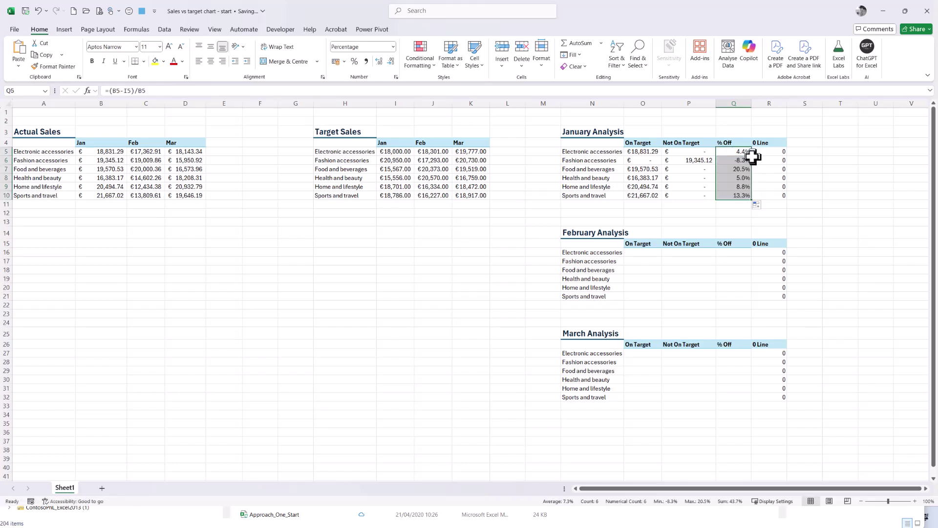
pyautogui.click(779, 152)
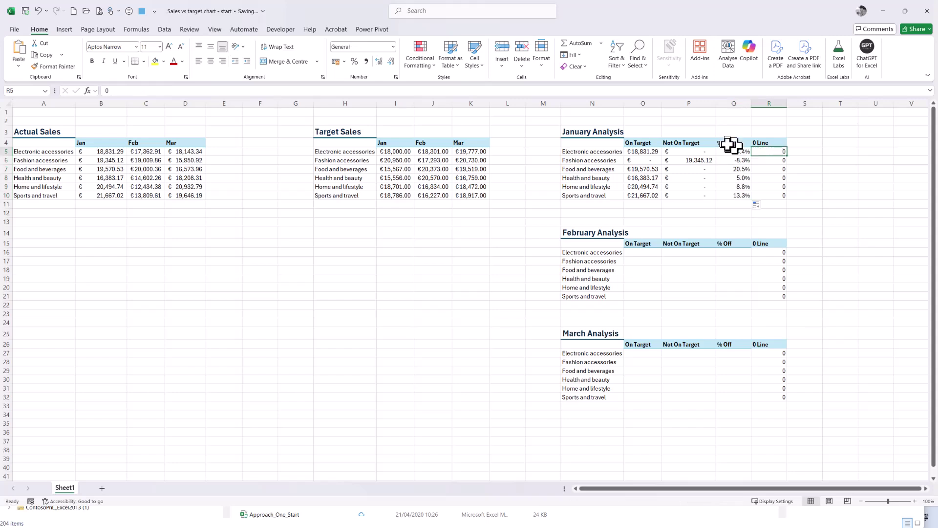
# - Insert a combo chart from N4:Q10 with On Target and Not On Target as clustered columns and % Off as a line on the secondary axis
pyautogui.moveTo(593, 142); pyautogui.dragTo(765, 197)
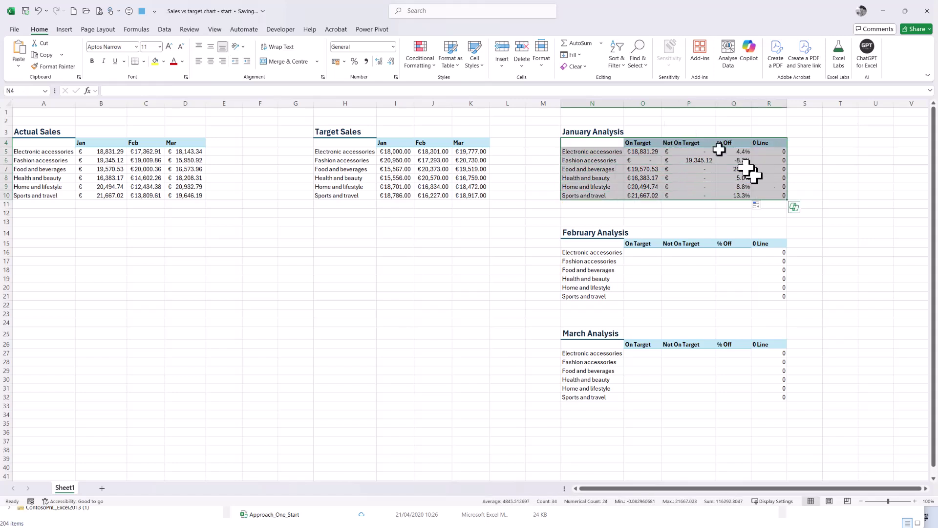
pyautogui.click(65, 29)
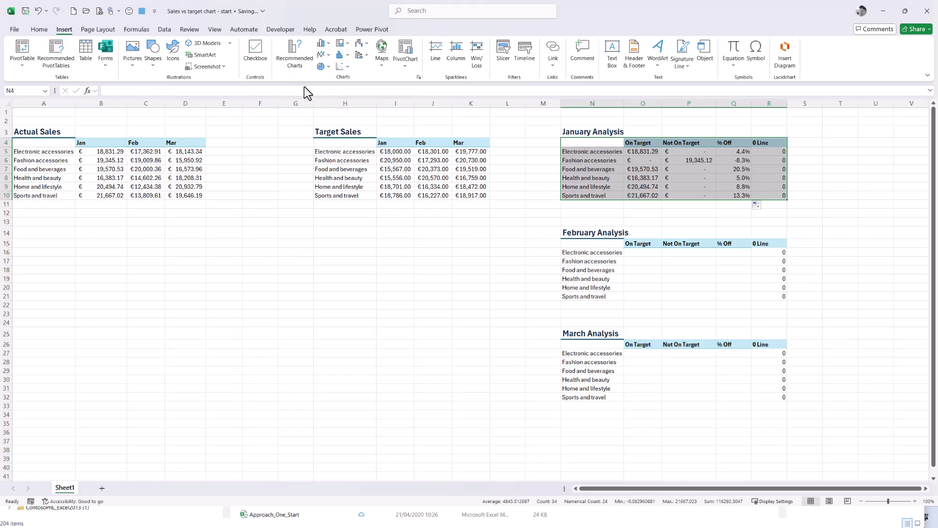
pyautogui.click(728, 189)
pyautogui.moveTo(588, 143); pyautogui.dragTo(727, 195)
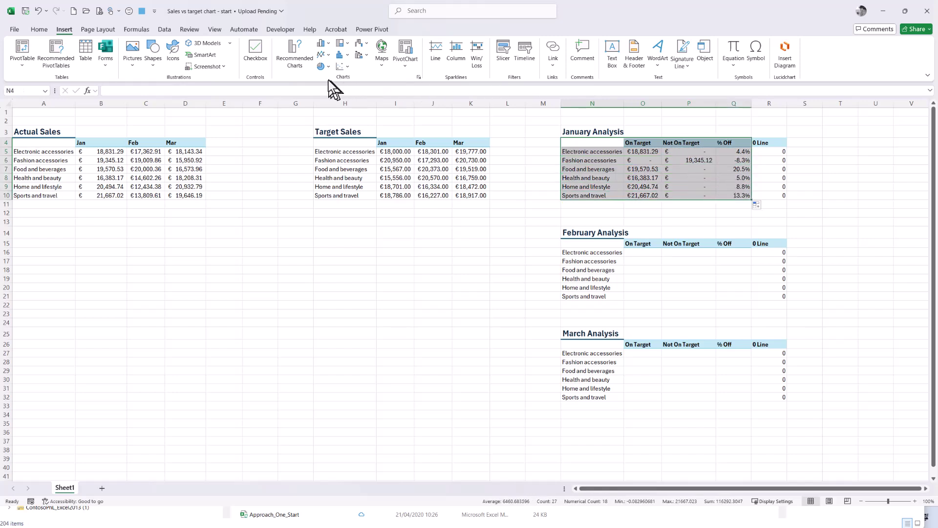
pyautogui.click(294, 55)
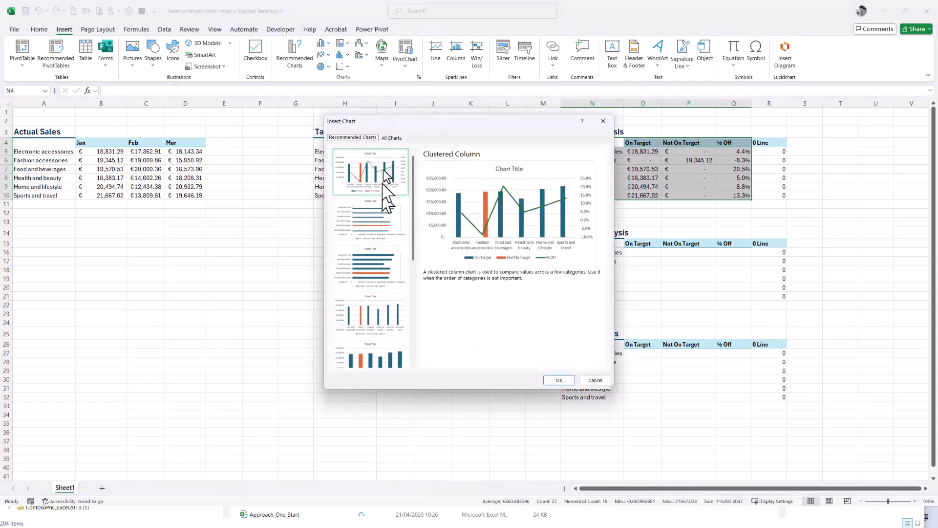
pyautogui.click(394, 138)
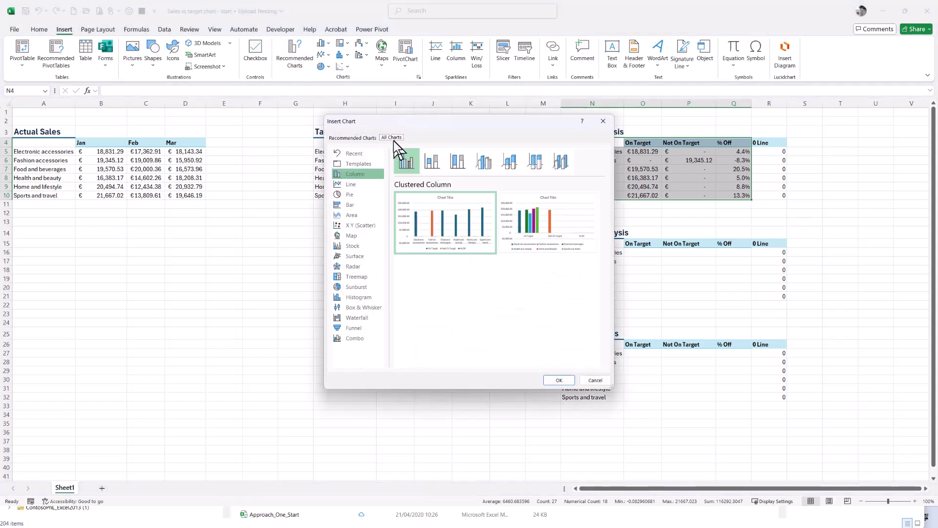
pyautogui.click(364, 338)
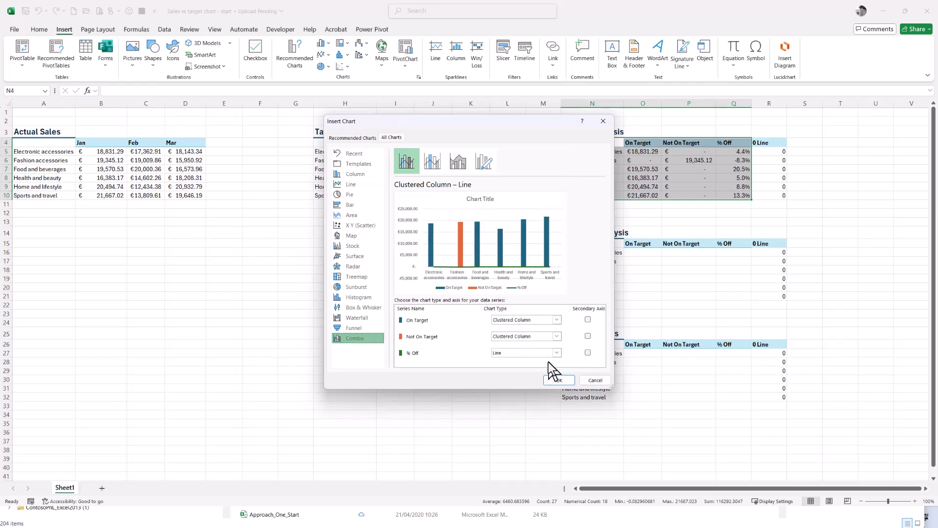
pyautogui.click(588, 352)
pyautogui.moveTo(529, 124); pyautogui.dragTo(318, 170)
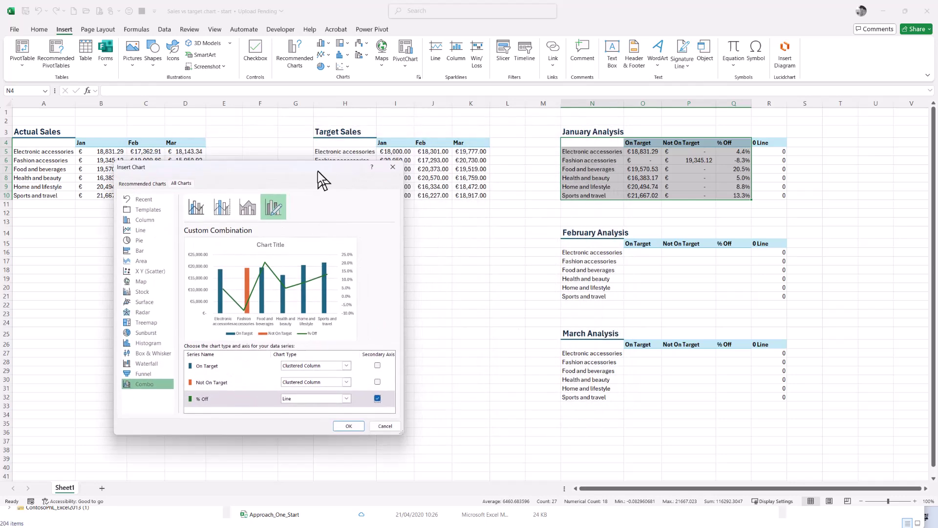
pyautogui.click(349, 425)
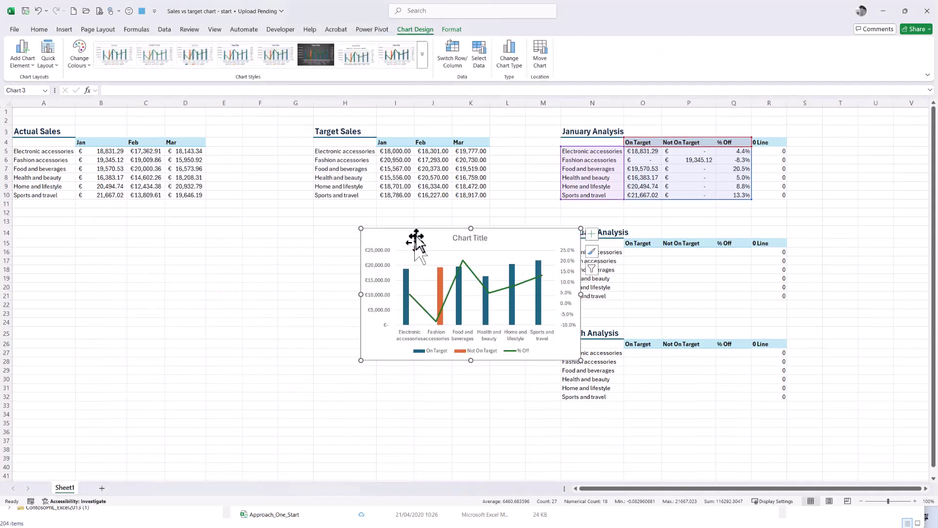
# - Place the chart below the Actual Sales table, enlarged to span about columns A to J, and set its legend position to Top
pyautogui.moveTo(417, 236); pyautogui.dragTo(87, 234)
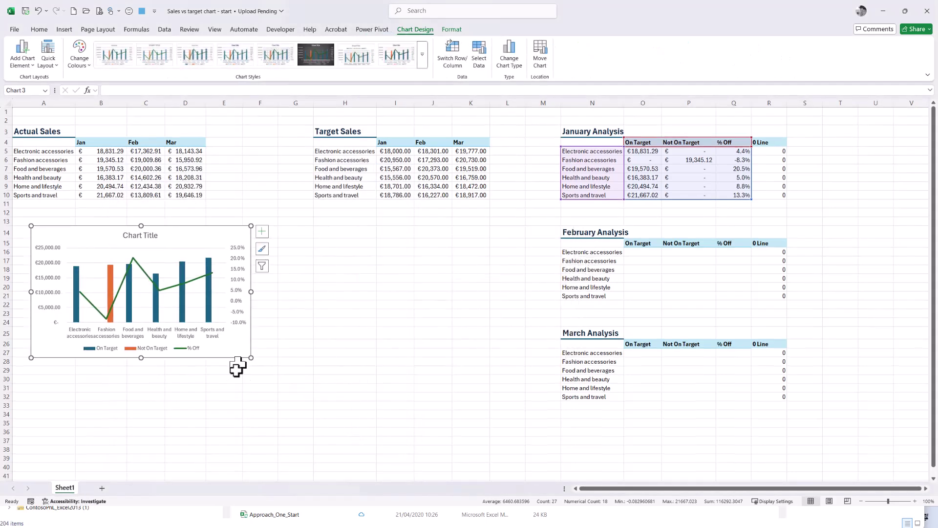
pyautogui.moveTo(251, 359); pyautogui.dragTo(451, 404)
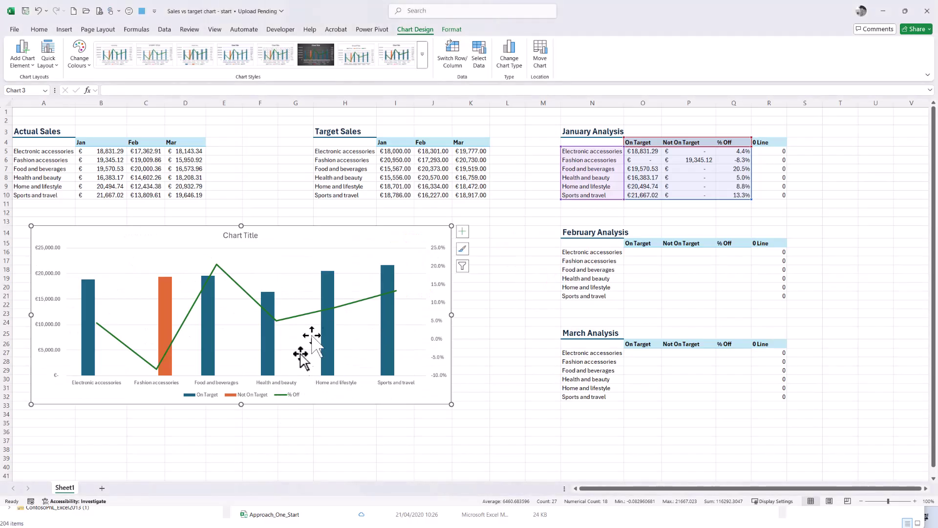
pyautogui.click(462, 232)
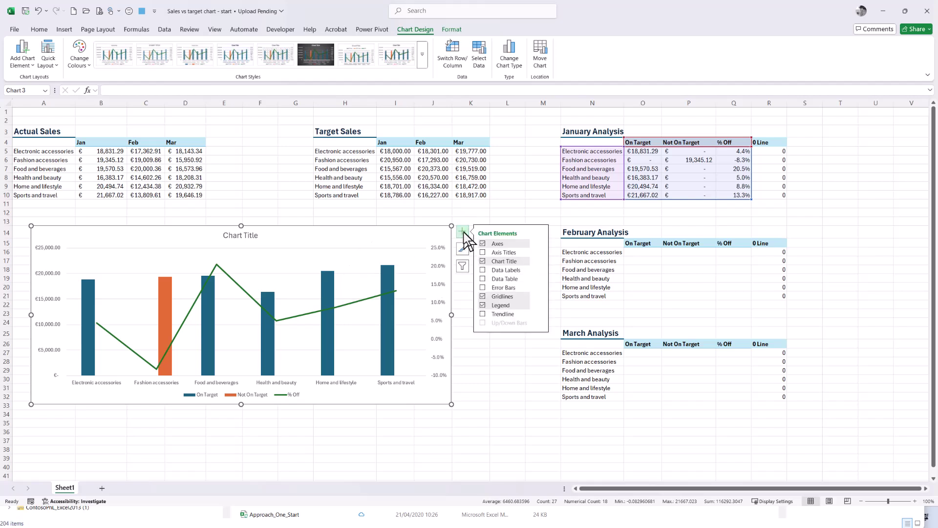
pyautogui.click(539, 306)
pyautogui.click(558, 320)
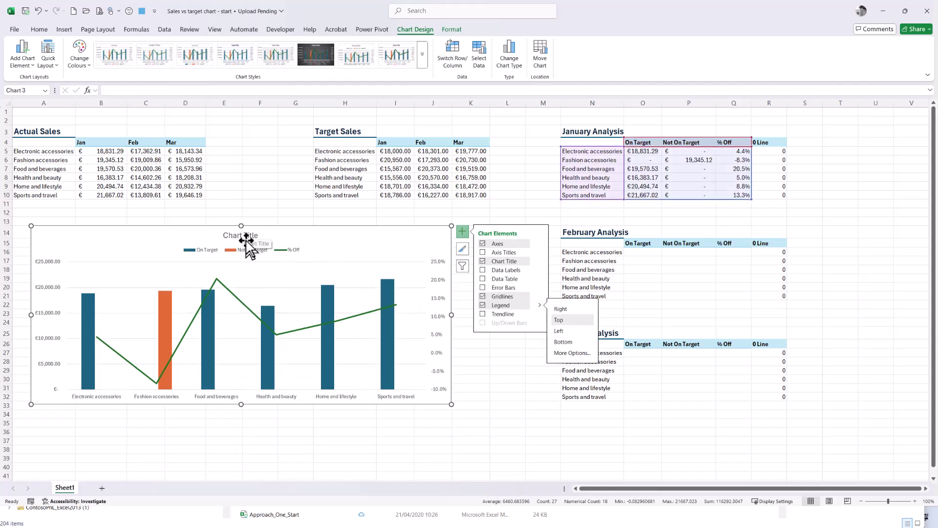
# - Title the chart "Actual vs Targe January Sales" and enlarge it slightly to reach column K and row 34
pyautogui.click(246, 238)
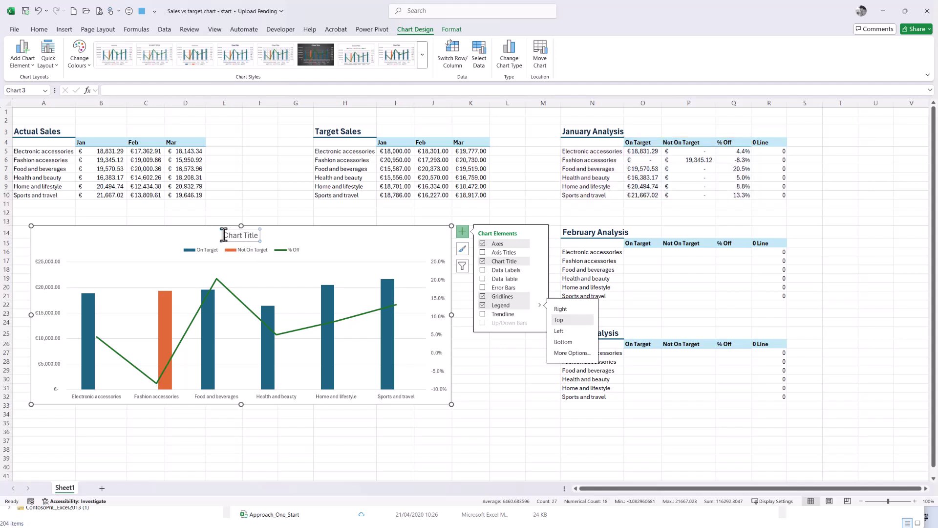
pyautogui.moveTo(224, 235); pyautogui.dragTo(260, 235)
pyautogui.write('Actual vs Targe January Sales')
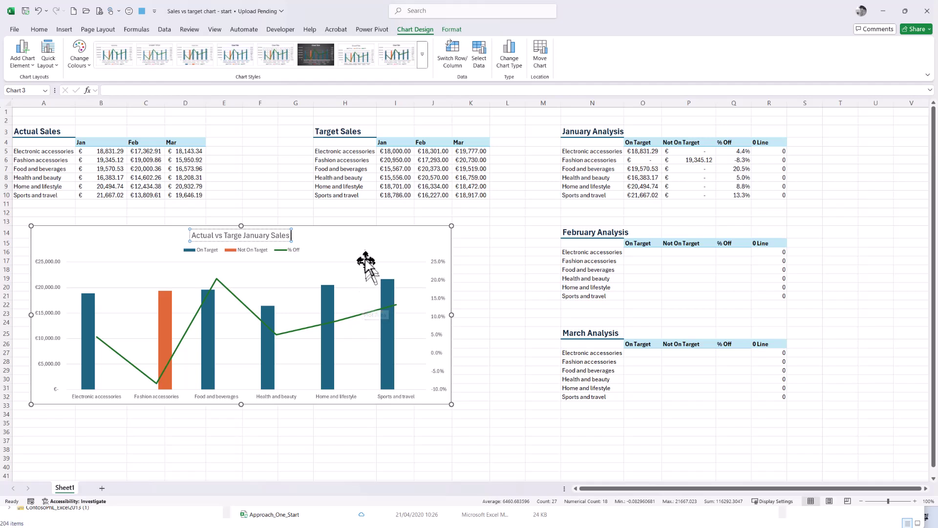
pyautogui.moveTo(366, 247); pyautogui.dragTo(357, 243)
pyautogui.moveTo(445, 404); pyautogui.dragTo(469, 418)
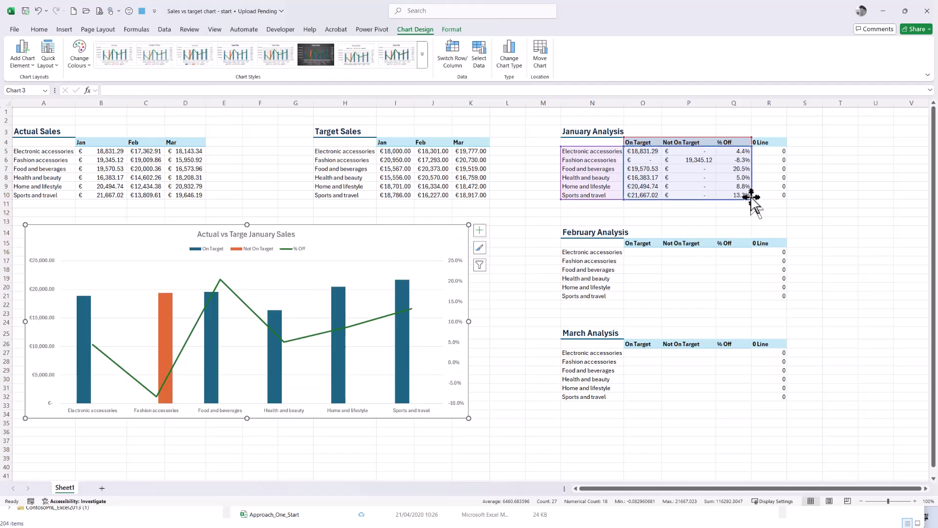
# - Extend the chart's data range to column R to add the 0 Line series
pyautogui.moveTo(767, 199); pyautogui.dragTo(777, 195)
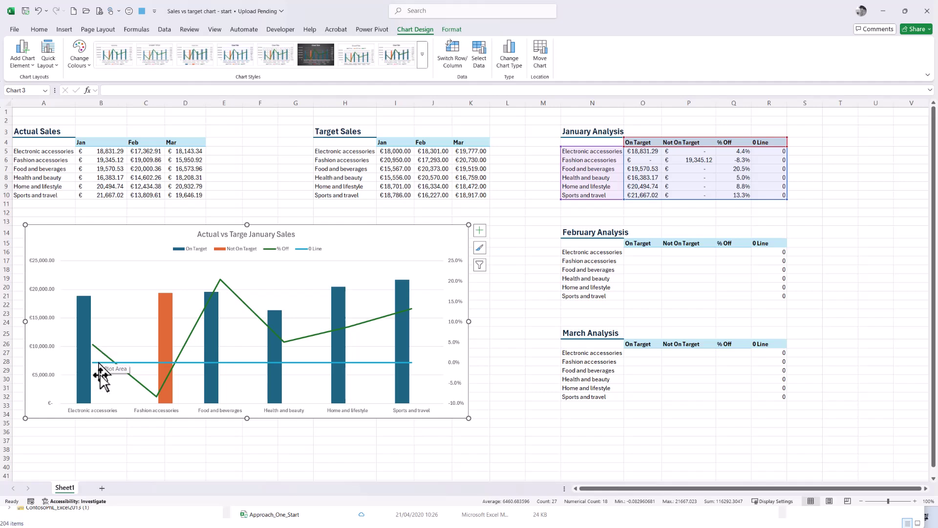
pyautogui.moveTo(164, 361)
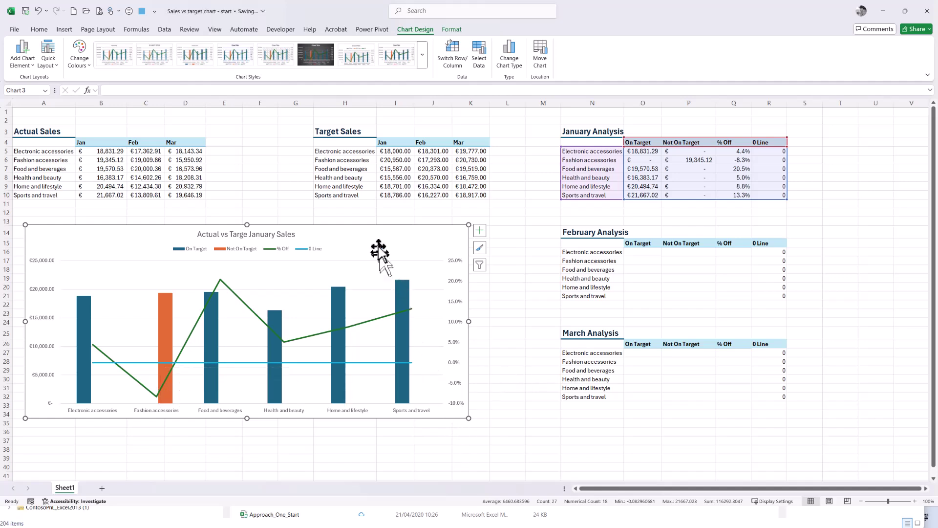
# - Correct the chart title to "Actual vs Target January Sales" and shift the chart up by about one row
pyautogui.click(252, 235)
pyautogui.click(252, 235)
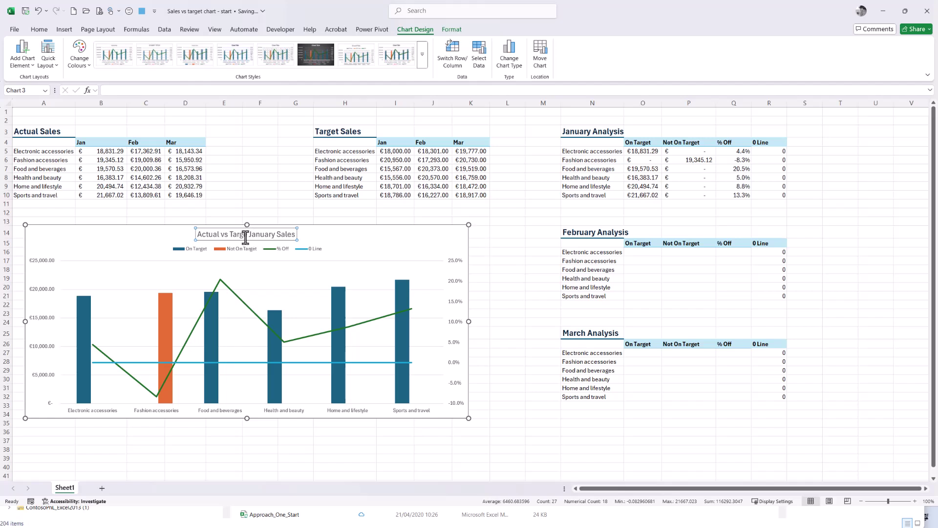
pyautogui.write('t')
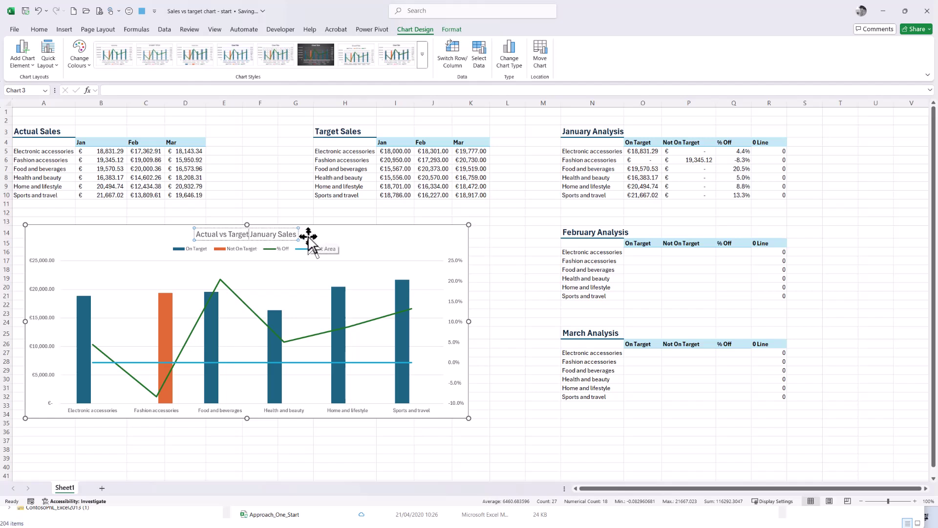
pyautogui.click(387, 247)
pyautogui.moveTo(387, 247); pyautogui.dragTo(389, 238)
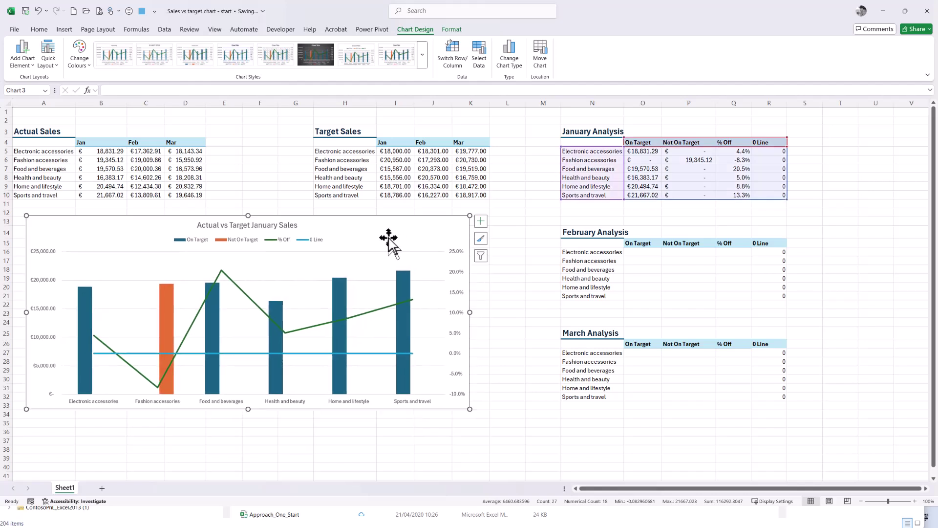